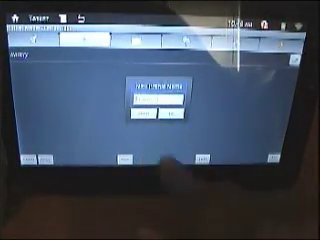
- Enter 'Meds Day' as the new profile name and confirm it
click(150, 97)
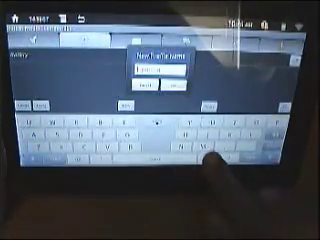
text(Mod)
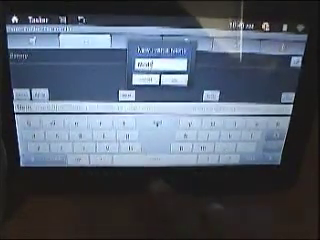
text(e:D)
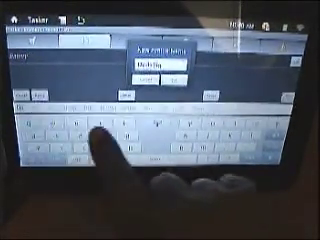
text(ay)
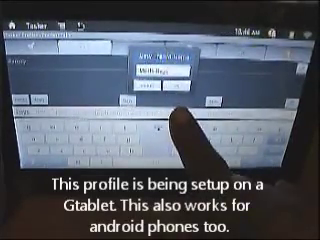
click(147, 87)
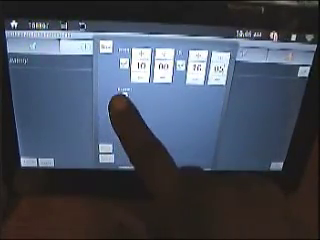
- Turn on Repeat for the 10:00–16:05 time context, choose its unit, and set interval 4
click(122, 95)
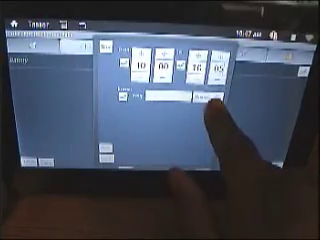
click(205, 97)
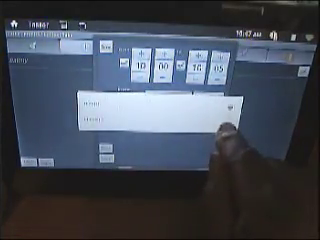
click(225, 118)
click(160, 97)
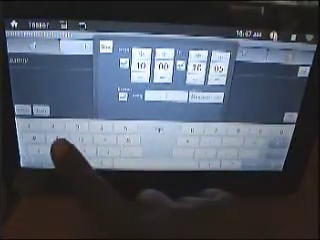
click(45, 128)
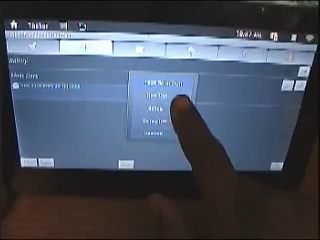
- Add a new task to the Meds Day profile and confirm its name
click(165, 82)
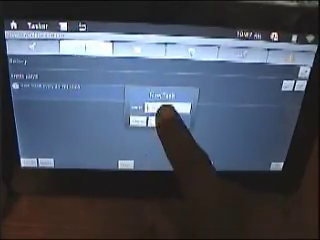
click(165, 108)
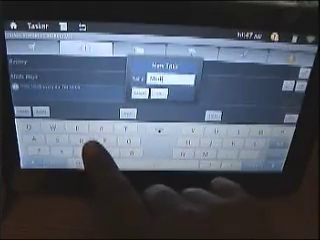
text( Buy)
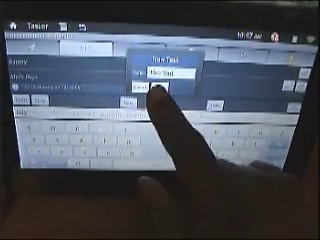
click(158, 88)
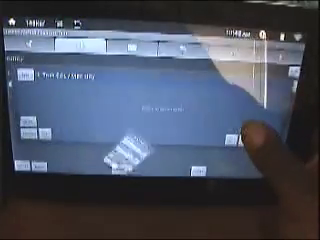
- Open Select Action Category from the new task's editor
click(245, 140)
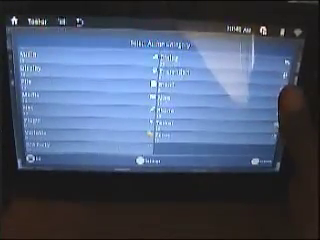
- Scroll the action category list to look for the Alert category
drag(265, 110, 268, 150)
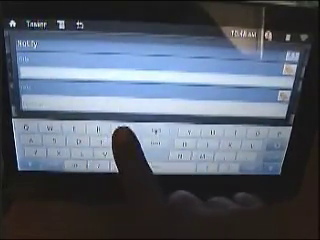
text(fo)
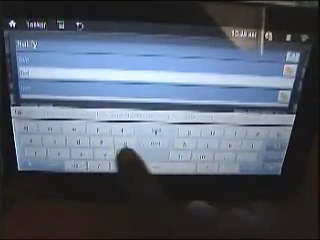
text(ne )
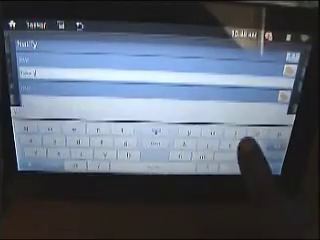
text(stat)
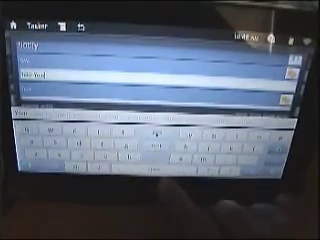
text( taM)
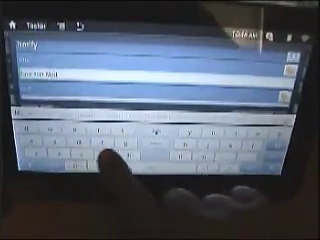
text(ill)
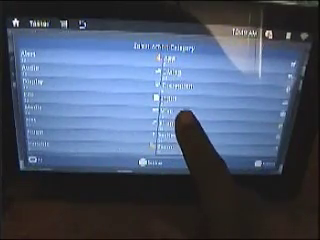
- Add a Misc > Say action and type the take-your-medication reminder as its Text
click(165, 115)
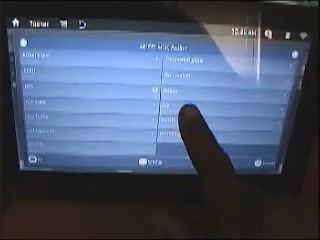
click(175, 115)
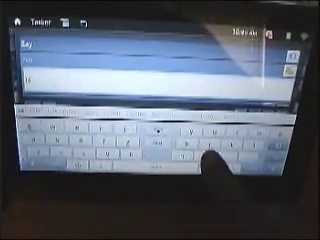
click(235, 150)
click(80, 140)
click(180, 168)
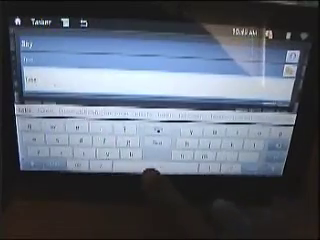
click(190, 135)
click(230, 140)
click(195, 128)
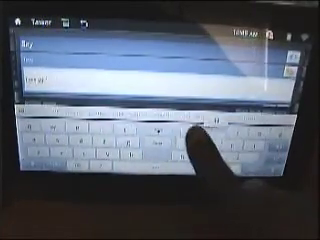
click(100, 125)
click(160, 168)
click(205, 160)
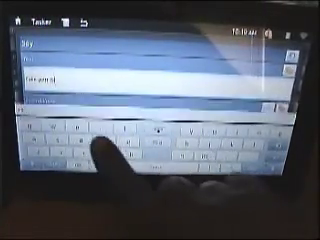
click(100, 150)
click(85, 150)
click(235, 150)
click(215, 155)
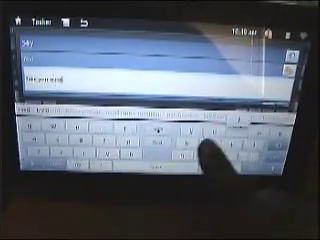
click(90, 165)
click(225, 150)
click(230, 140)
click(185, 150)
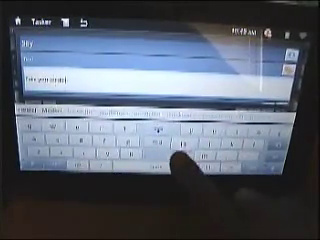
click(80, 135)
click(245, 165)
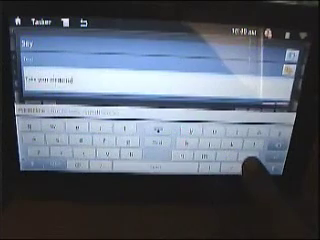
click(255, 170)
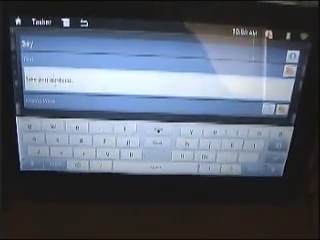
key(Escape)
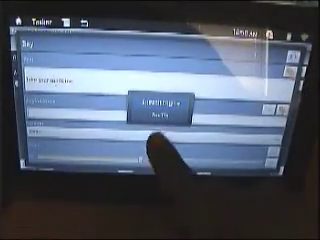
- Pick the Say action's speech language from the Locale list
click(160, 105)
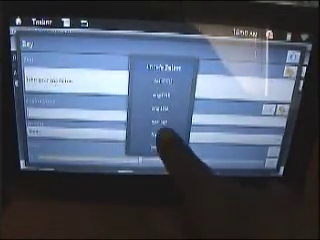
click(158, 128)
click(140, 155)
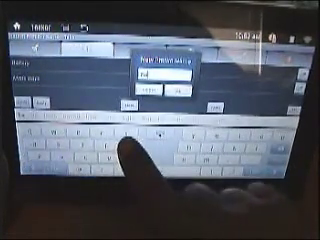
text(dtim)
text(ery)
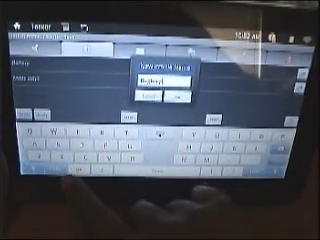
- Add the digit 2 to the profile name using the number keyboard
click(40, 170)
text(1)
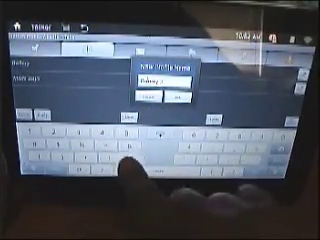
click(40, 170)
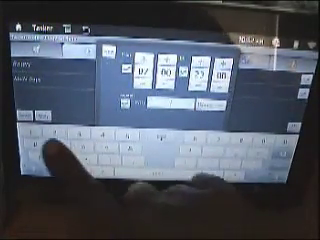
text(t)
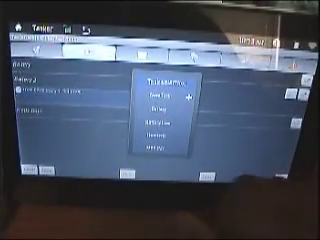
- Create a new task for the Battery 2 profile and begin entering its name
click(170, 92)
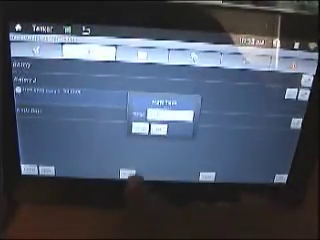
click(165, 118)
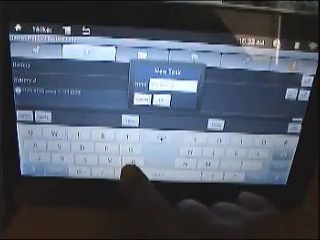
text(milk)
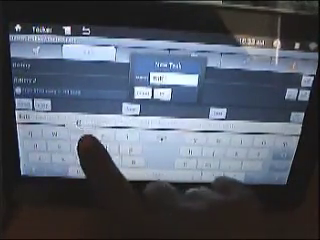
text(ing)
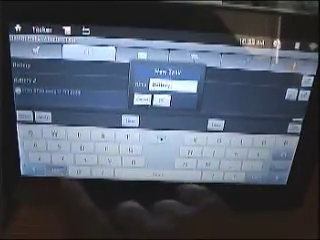
text( 2)
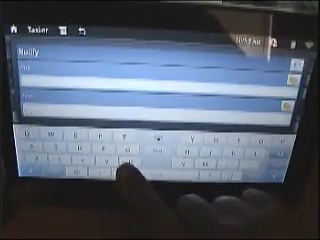
- Type 'Your battery level is' into the Notify action's Title
click(125, 168)
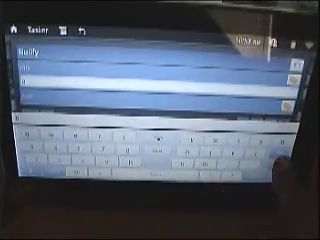
click(105, 150)
click(195, 150)
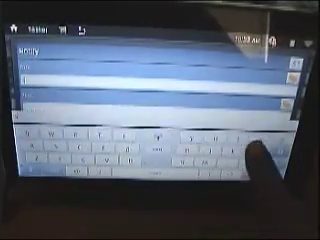
click(250, 155)
click(90, 155)
text(Yes)
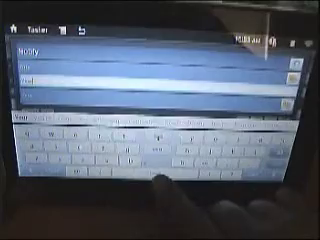
click(130, 165)
click(185, 150)
click(40, 150)
click(160, 180)
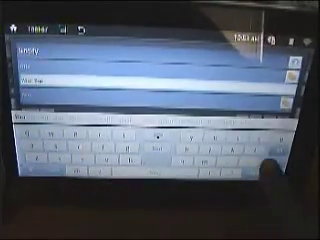
click(255, 160)
click(125, 150)
click(85, 145)
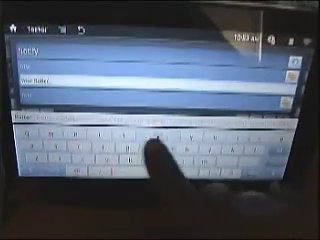
click(155, 150)
click(185, 170)
- Append the %BATT variable to complete the battery-level title
click(255, 160)
click(100, 155)
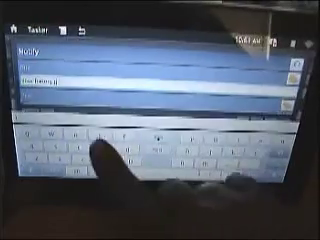
click(165, 170)
click(105, 160)
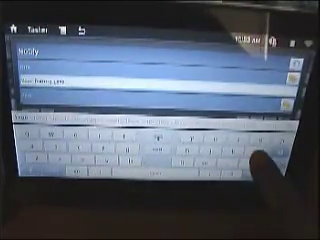
click(255, 160)
click(235, 155)
click(185, 160)
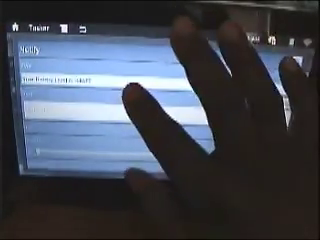
click(130, 95)
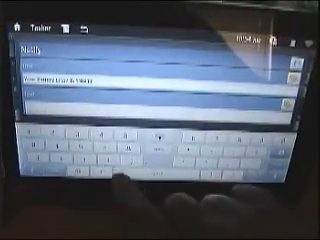
text(e)
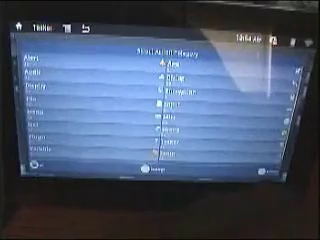
- Add an Alert > Say action that speaks the battery level, using a chosen voice engine
click(185, 118)
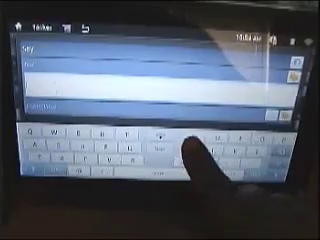
text(hi)
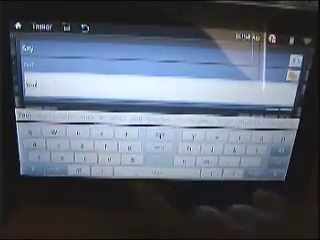
text( ld)
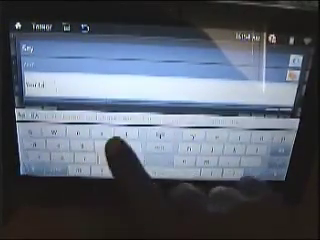
text(ley)
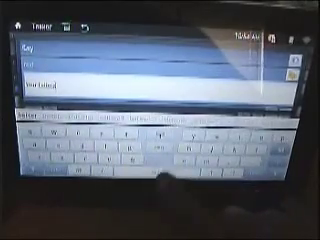
text( k)
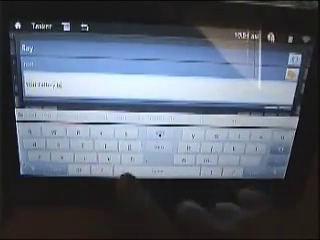
text(eef)
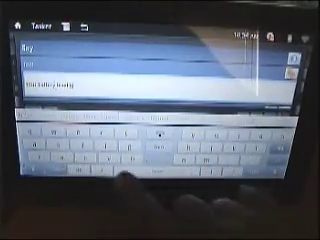
key(Return)
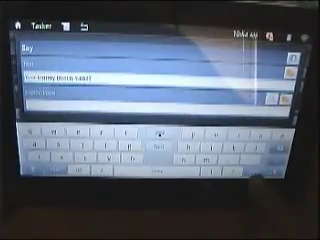
text(el)
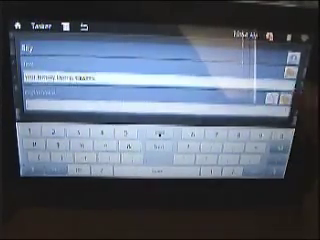
key(Escape)
click(160, 115)
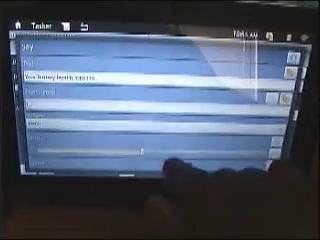
click(160, 140)
click(164, 150)
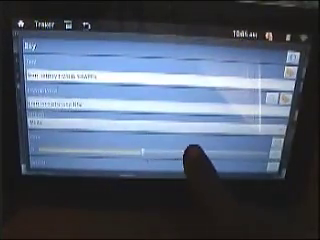
scroll(200, 130, down, 3)
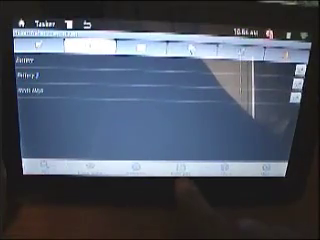
- Open the Profile Data options menu over the profile list
click(182, 170)
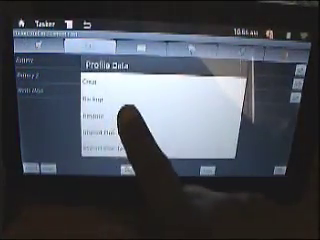